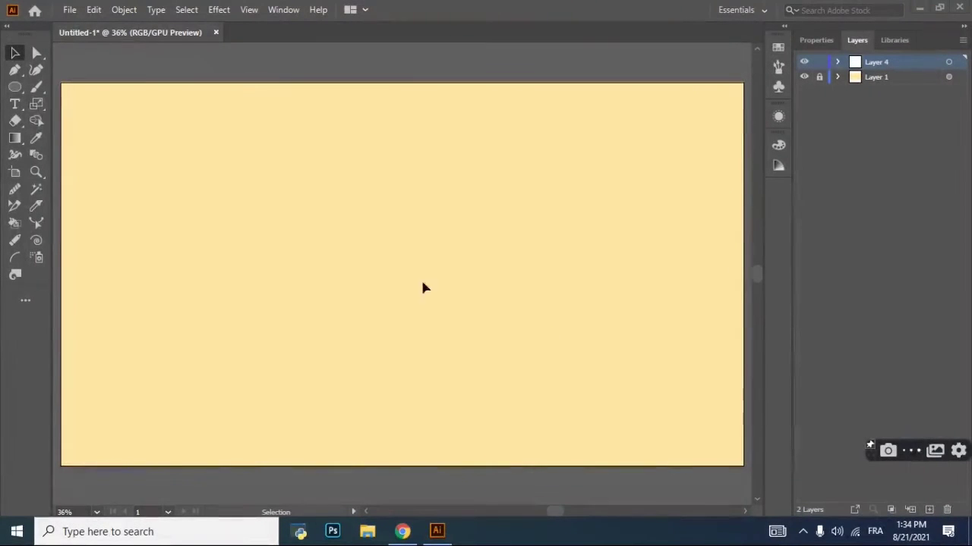
- Draw a roughly 606 px black circle and move it to the artboard centre
{"action": "left_click", "coordinate": [15, 87]}
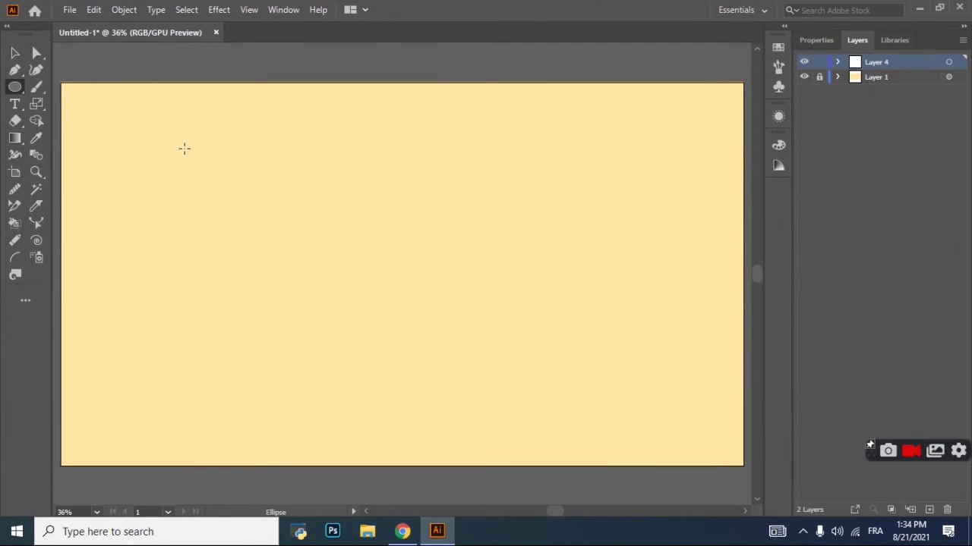
{"action": "left_click_drag", "start_coordinate": [326, 203], "coordinate": [430, 309]}
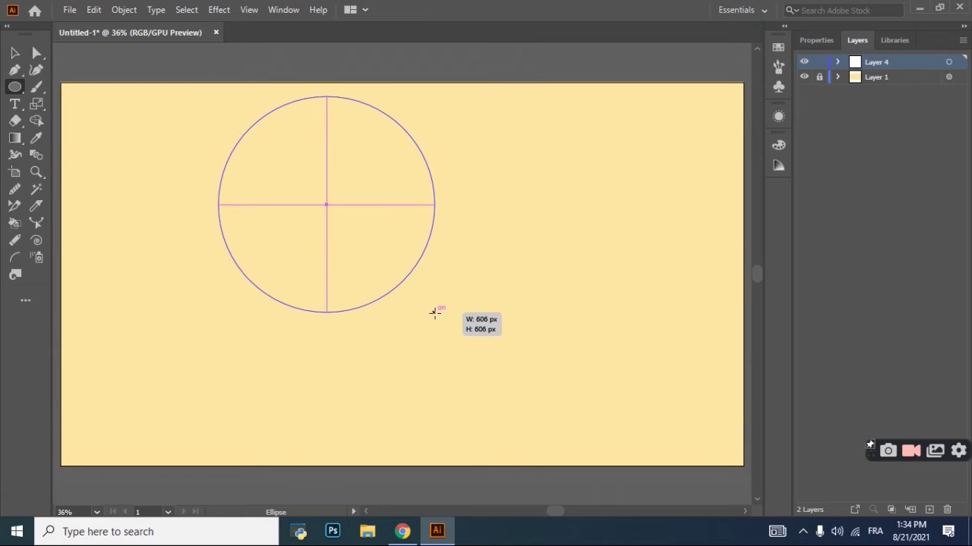
{"action": "left_click_drag", "start_coordinate": [429, 310], "coordinate": [435, 312]}
{"action": "left_click", "coordinate": [17, 53]}
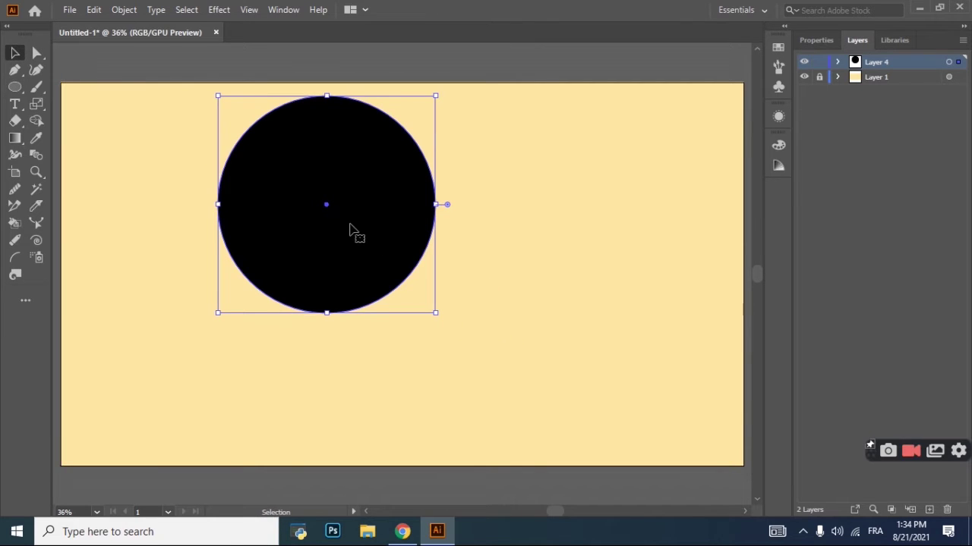
{"action": "left_click_drag", "start_coordinate": [326, 205], "coordinate": [401, 283]}
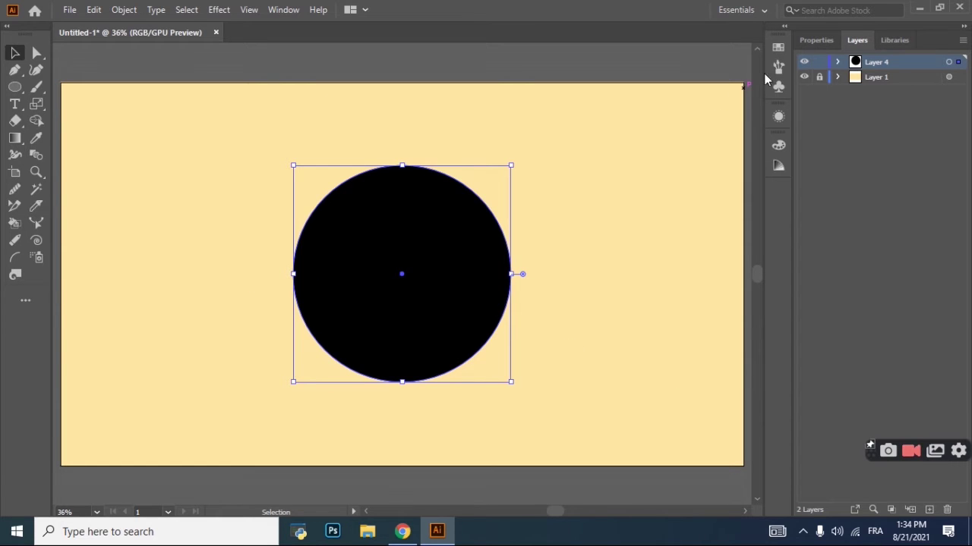
- Set the circle's fill to None and its stroke to black 1 pt
{"action": "left_click", "coordinate": [813, 40]}
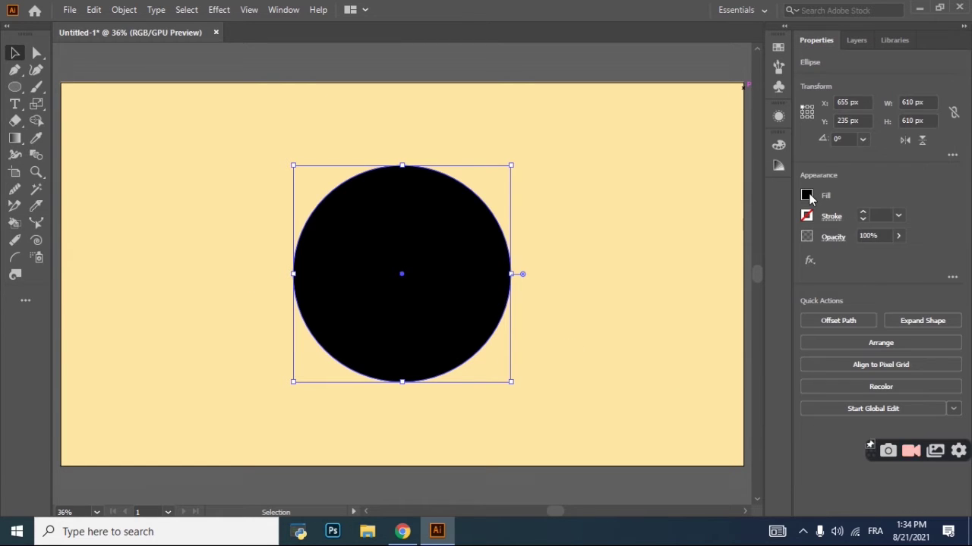
{"action": "left_click", "coordinate": [807, 196]}
{"action": "left_click", "coordinate": [651, 320]}
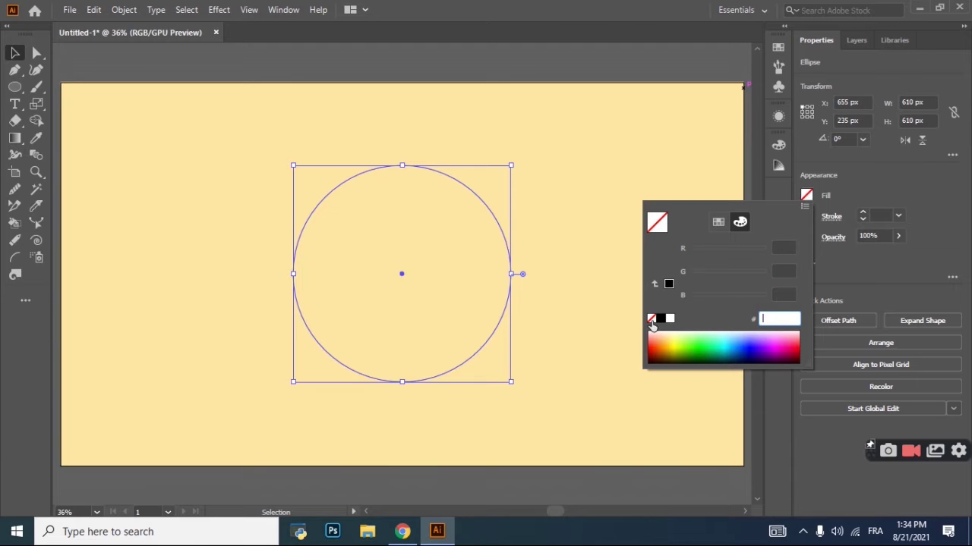
{"action": "left_click", "coordinate": [863, 213]}
{"action": "left_click", "coordinate": [550, 287]}
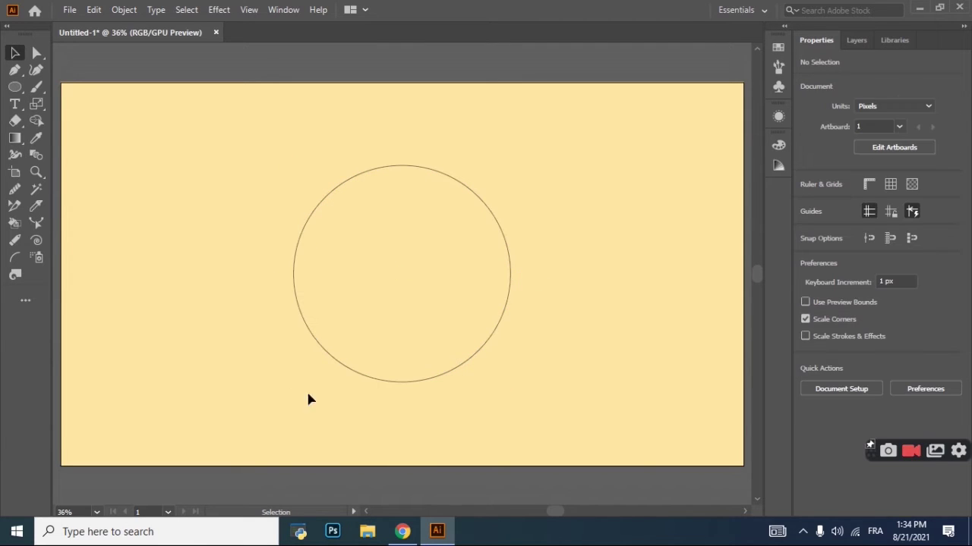
- Type 'LIFE' in 150 pt black Alba Matter near the artboard's top right
{"action": "left_click", "coordinate": [15, 104]}
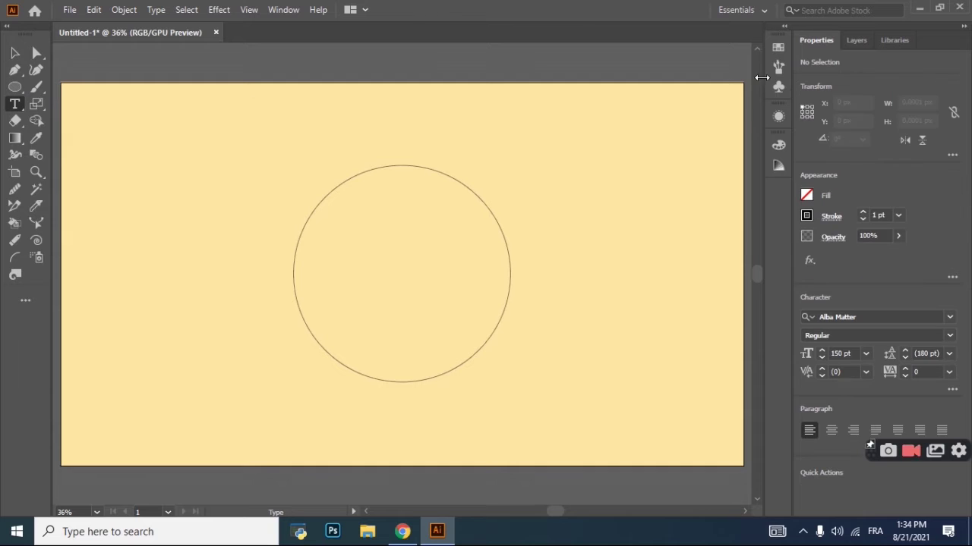
{"action": "left_click", "coordinate": [553, 128]}
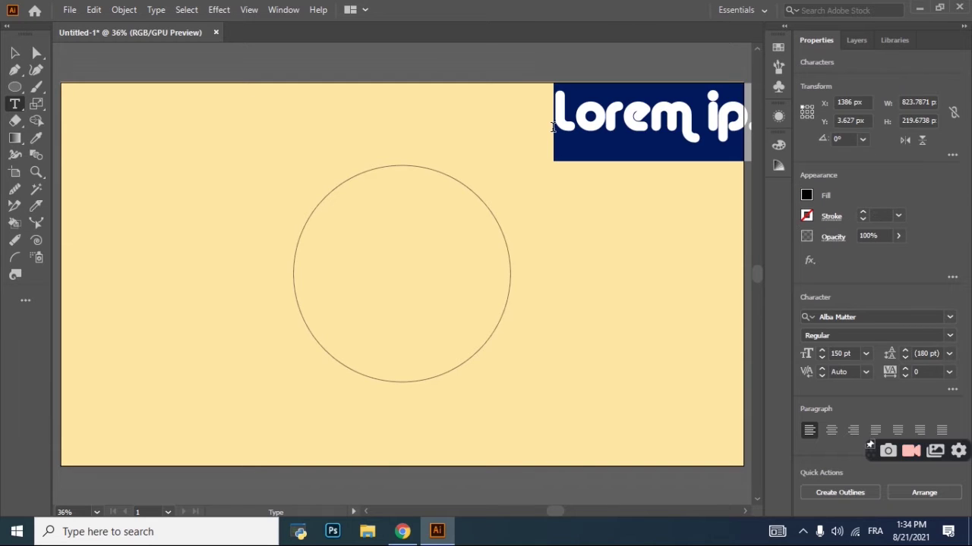
{"action": "type", "text": "I"}
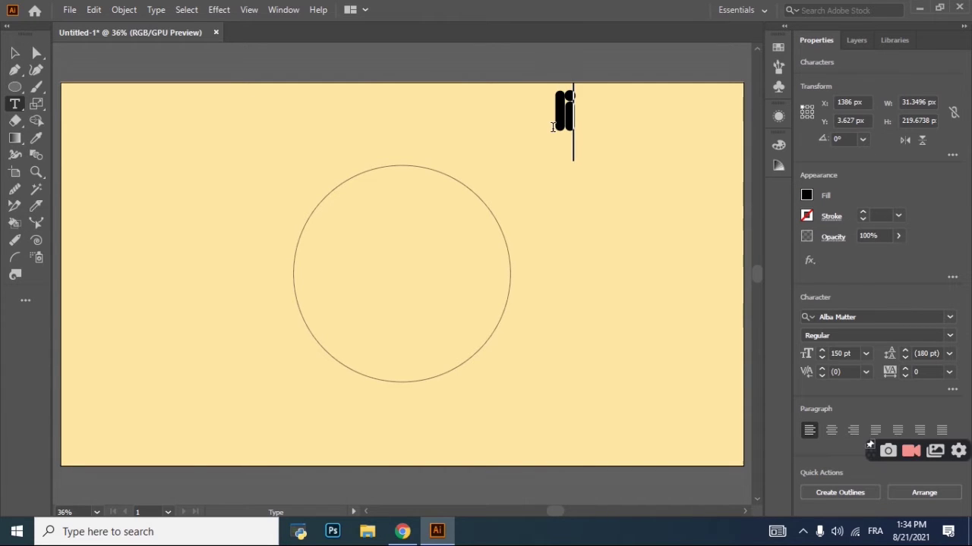
{"action": "key", "text": "BackSpace"}
{"action": "type", "text": "U"}
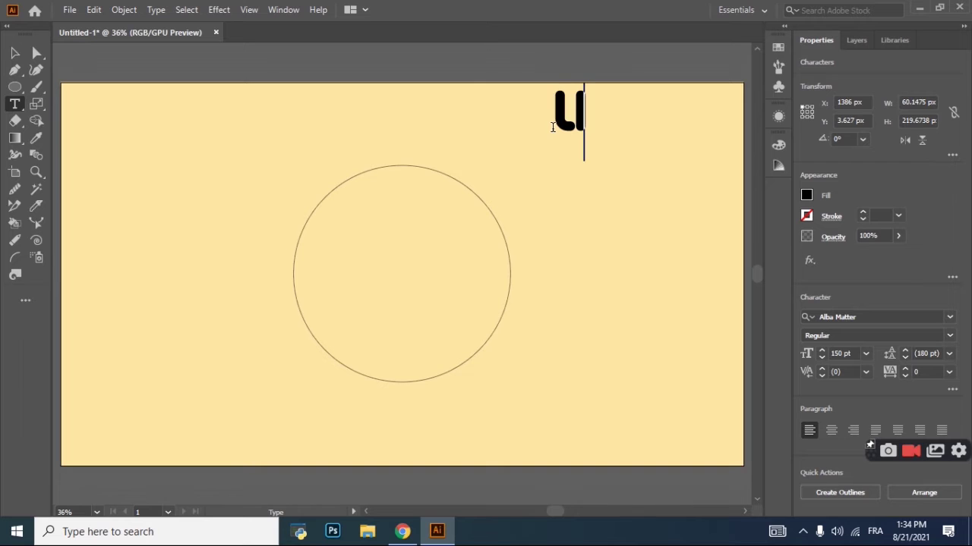
{"action": "type", "text": "FE"}
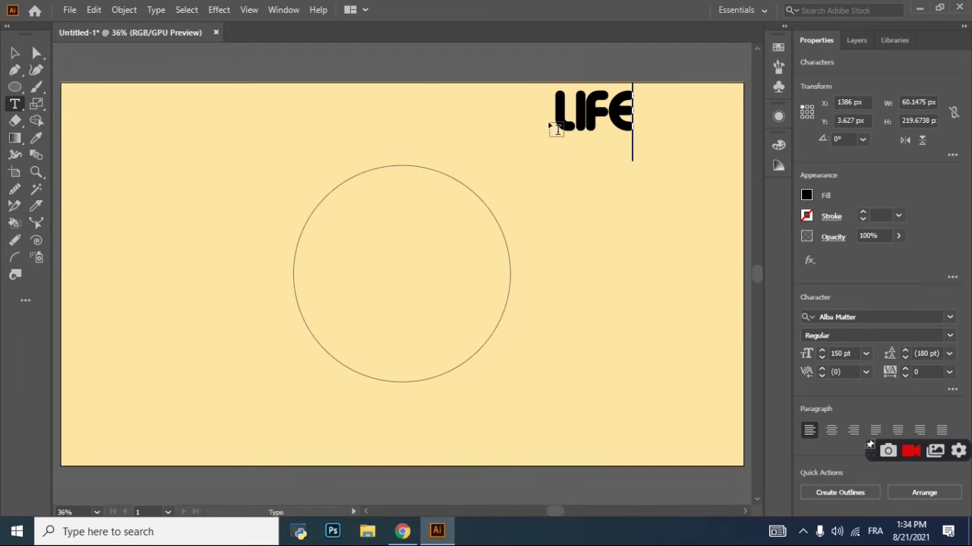
{"action": "left_click", "coordinate": [13, 55]}
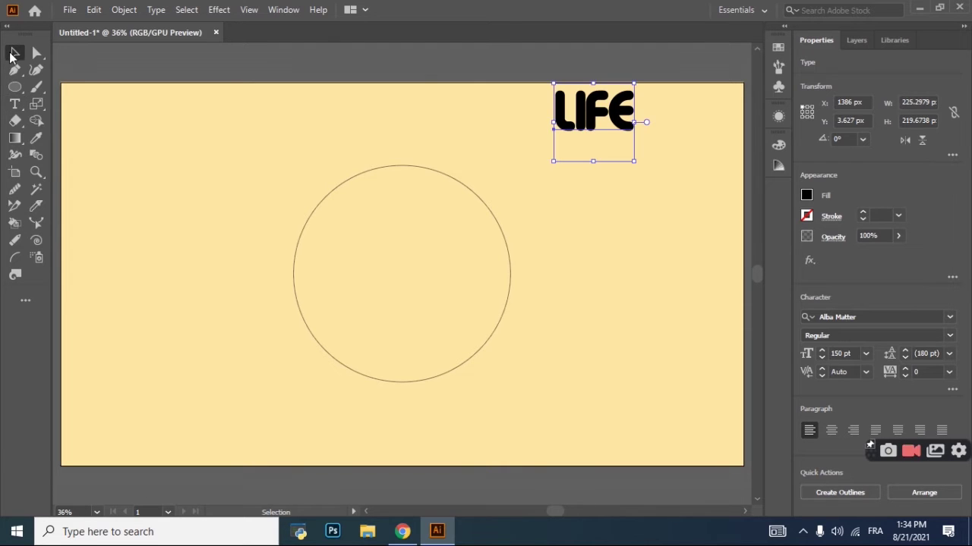
- Alt-drag LIFE downward twice to stack two copies beneath the original
{"action": "left_click_drag", "start_coordinate": [592, 119], "coordinate": [597, 251]}
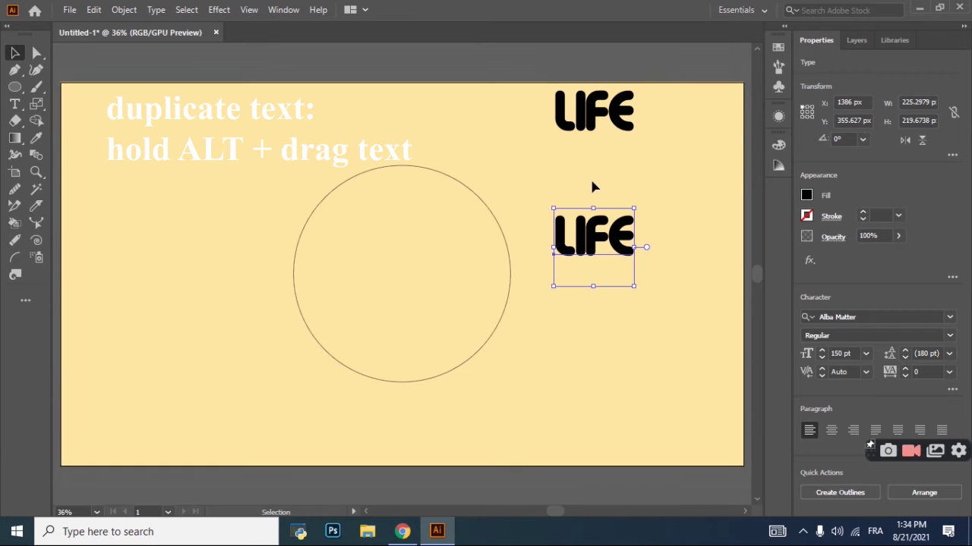
{"action": "left_click_drag", "start_coordinate": [590, 242], "coordinate": [590, 363]}
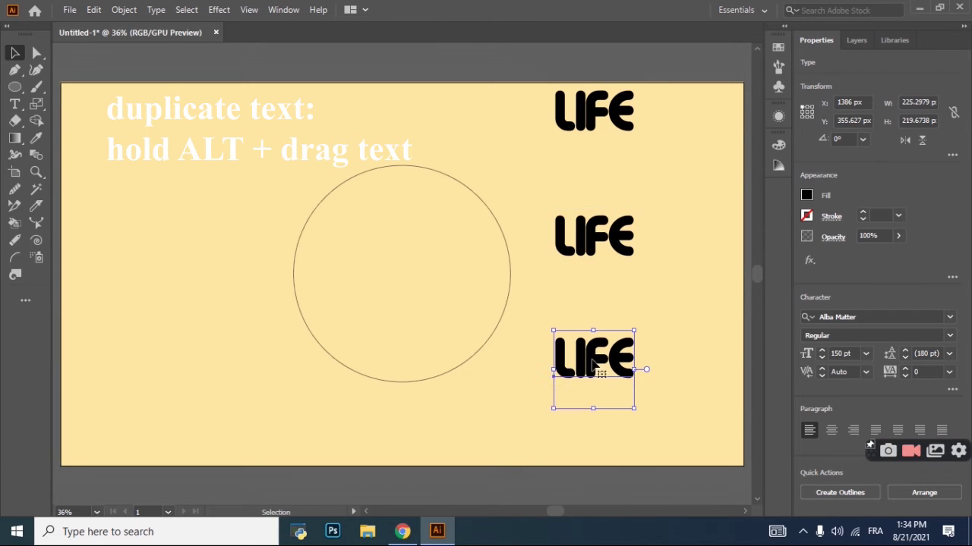
{"action": "left_click", "coordinate": [18, 108]}
- Change the middle LIFE copy's text to 'IS'
{"action": "left_click", "coordinate": [612, 231]}
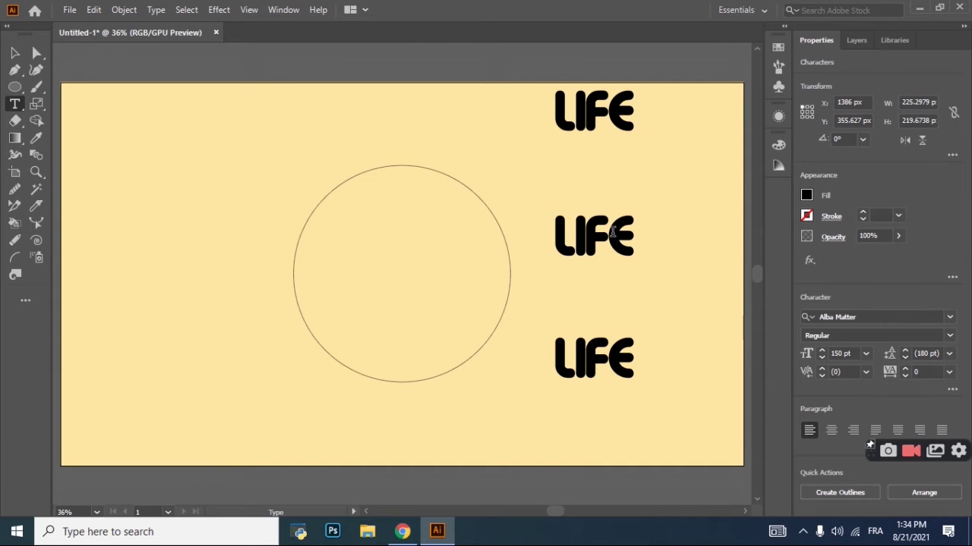
{"action": "key", "text": "BackSpace"}
{"action": "key", "text": "BackSpace"}
{"action": "key", "text": "BackSpace"}
{"action": "key", "text": "BackSpace"}
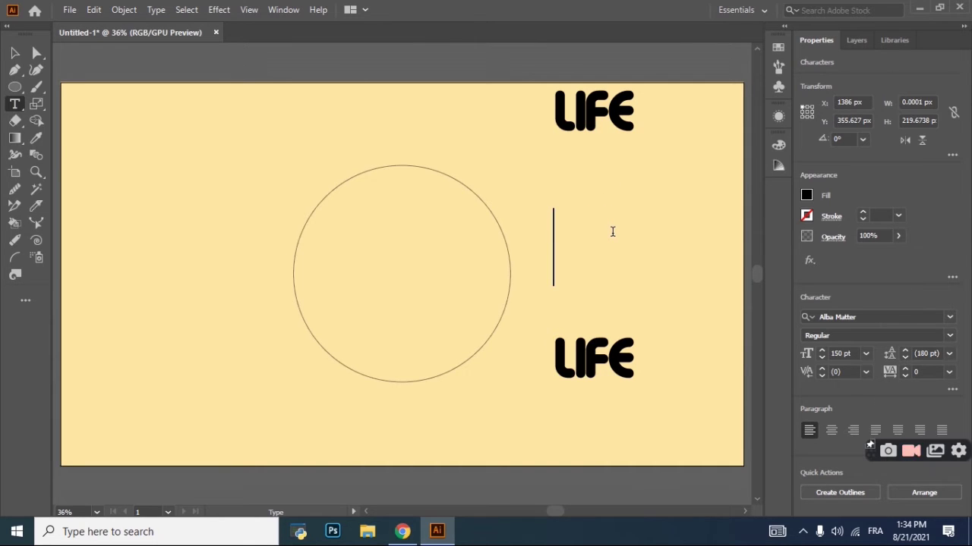
{"action": "type", "text": "IS"}
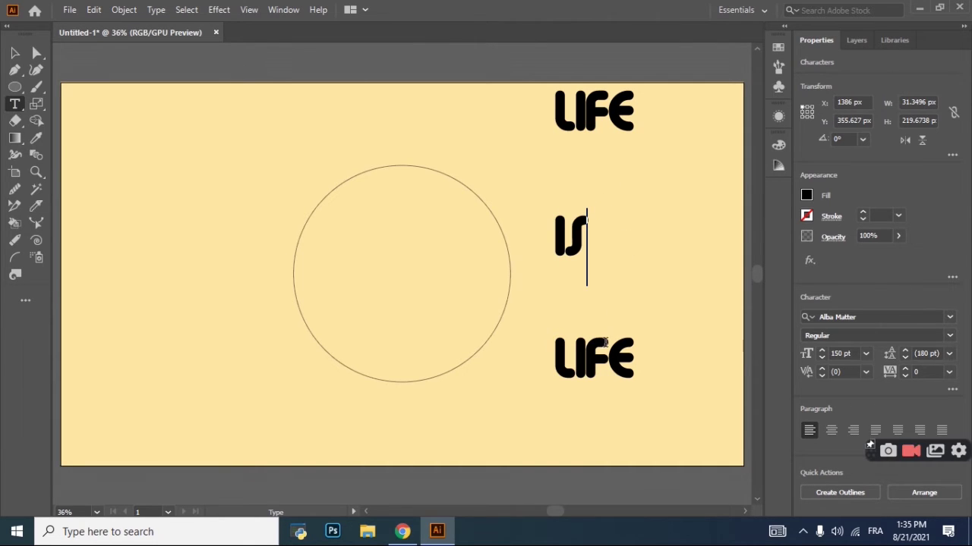
- Change the bottom LIFE copy's text to 'GOOD'
{"action": "left_click", "coordinate": [607, 362]}
{"action": "key", "text": "BackSpace"}
{"action": "key", "text": "BackSpace"}
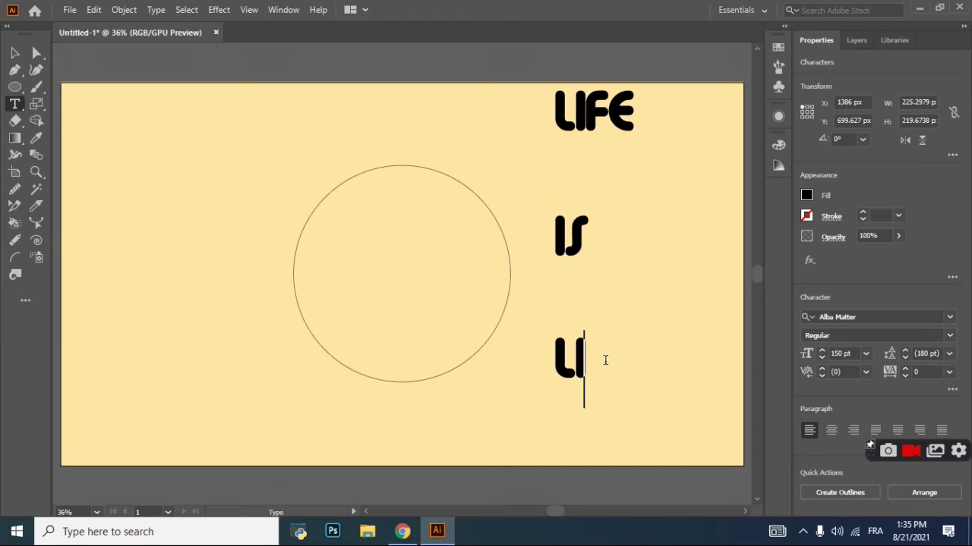
{"action": "key", "text": "BackSpace"}
{"action": "key", "text": "BackSpace"}
{"action": "type", "text": "GOO"}
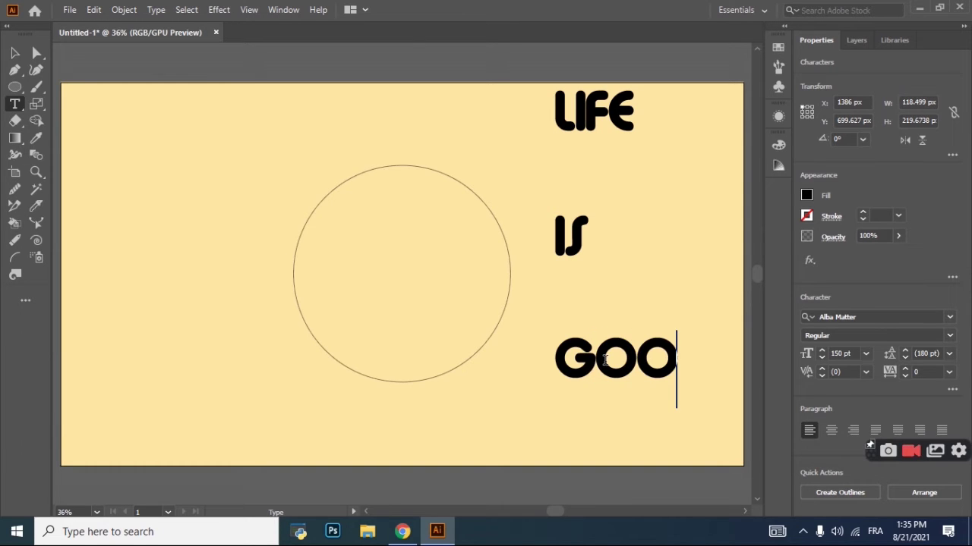
{"action": "type", "text": "D"}
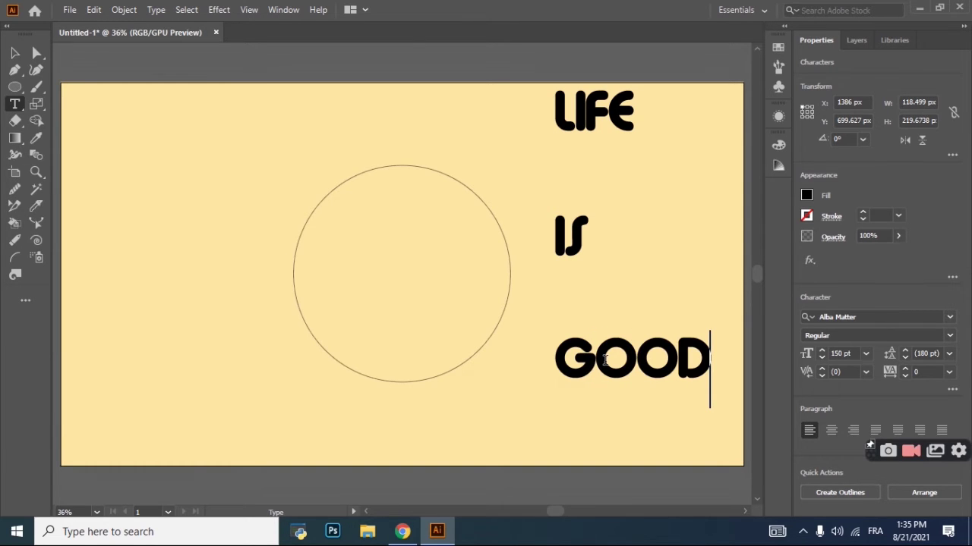
{"action": "key", "text": "Return"}
{"action": "key", "text": "BackSpace"}
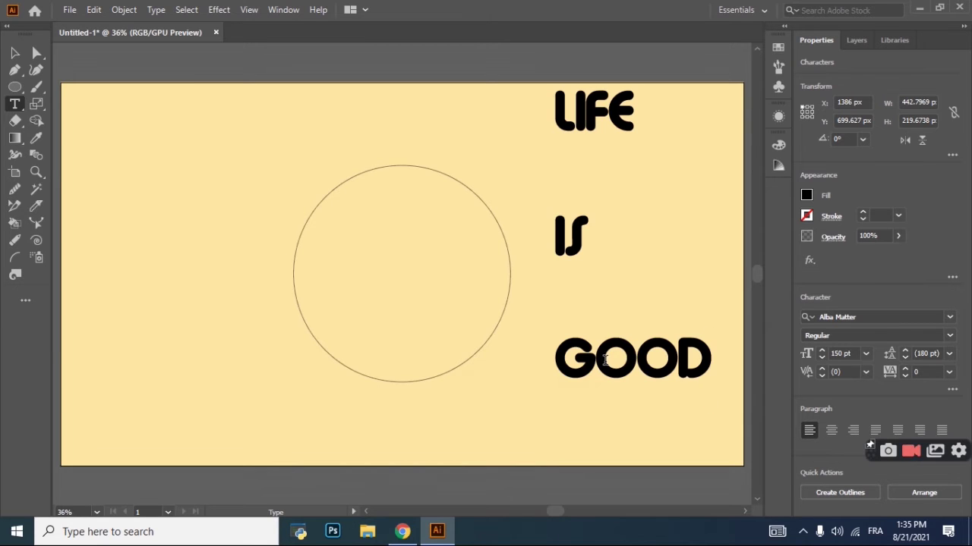
- Give the word LIFE a red fill, hex C92E13
{"action": "left_click", "coordinate": [14, 53]}
{"action": "left_click", "coordinate": [622, 121]}
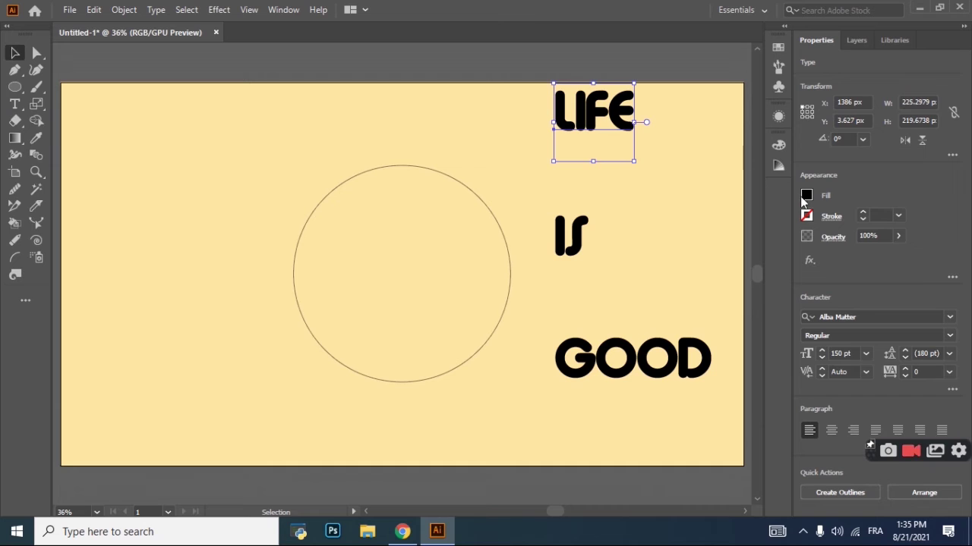
{"action": "left_click", "coordinate": [809, 196]}
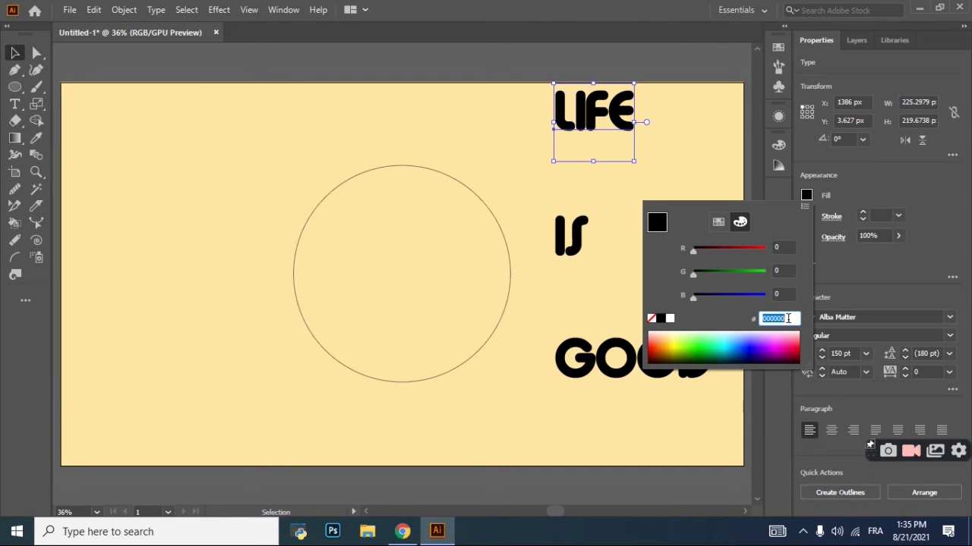
{"action": "type", "text": "c"}
{"action": "key", "text": "Return"}
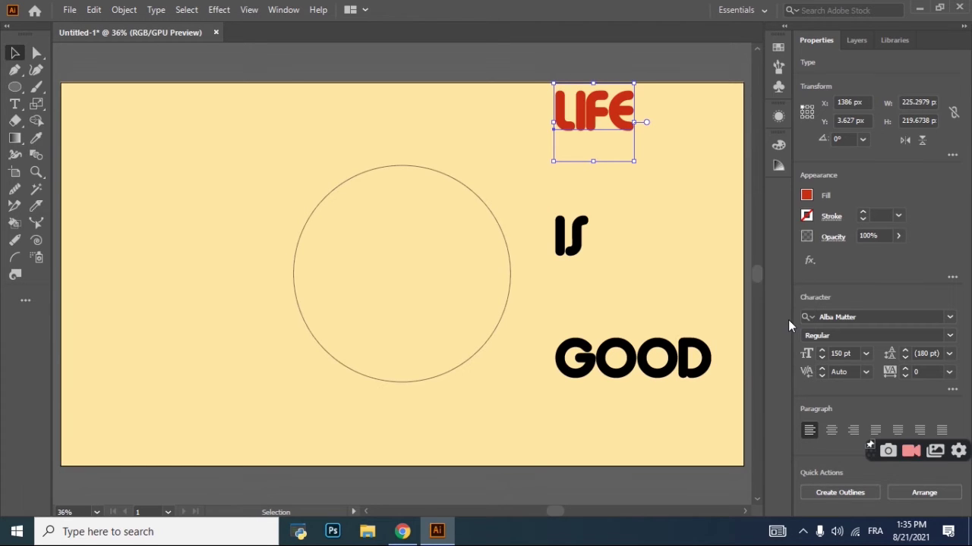
- Give the word IS a peach fill, hex EEB079
{"action": "left_click", "coordinate": [583, 242]}
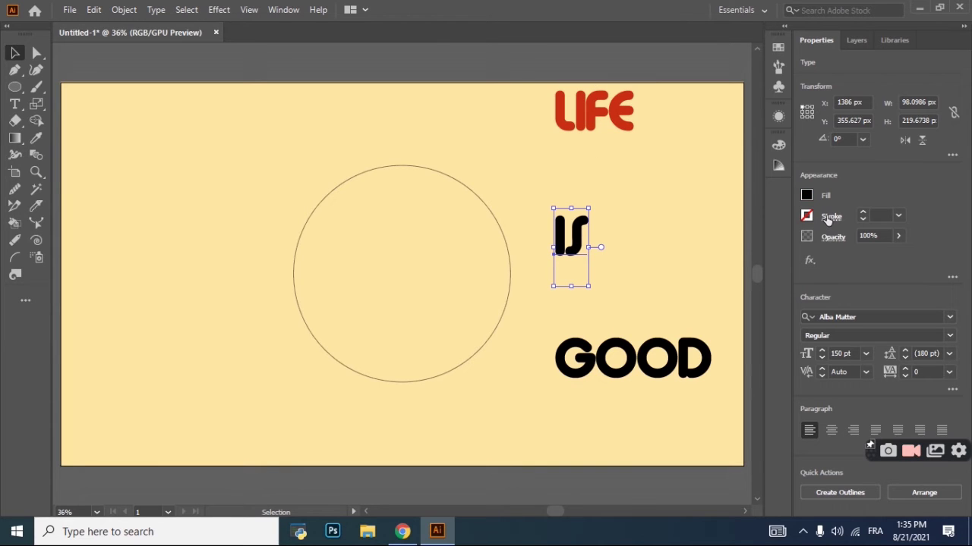
{"action": "left_click", "coordinate": [807, 196]}
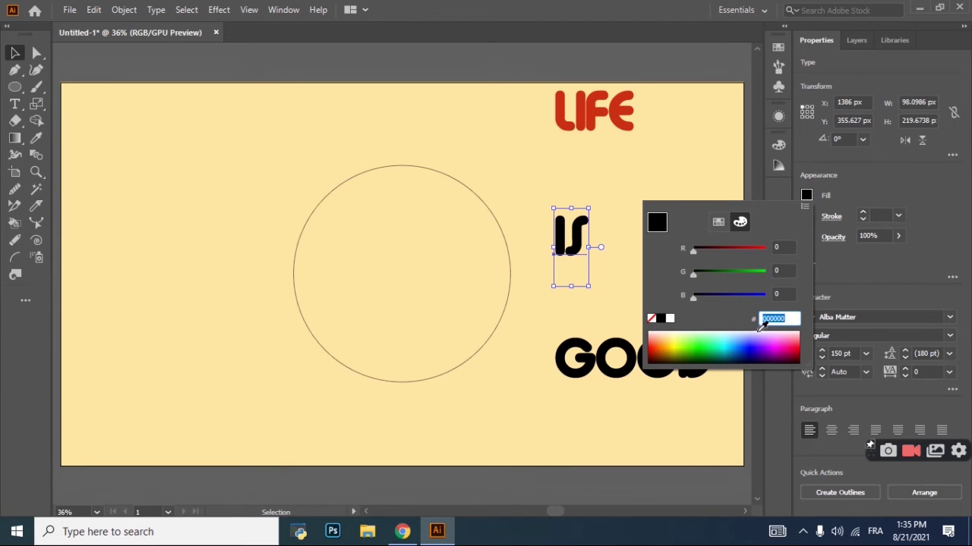
{"action": "type", "text": "EEB079"}
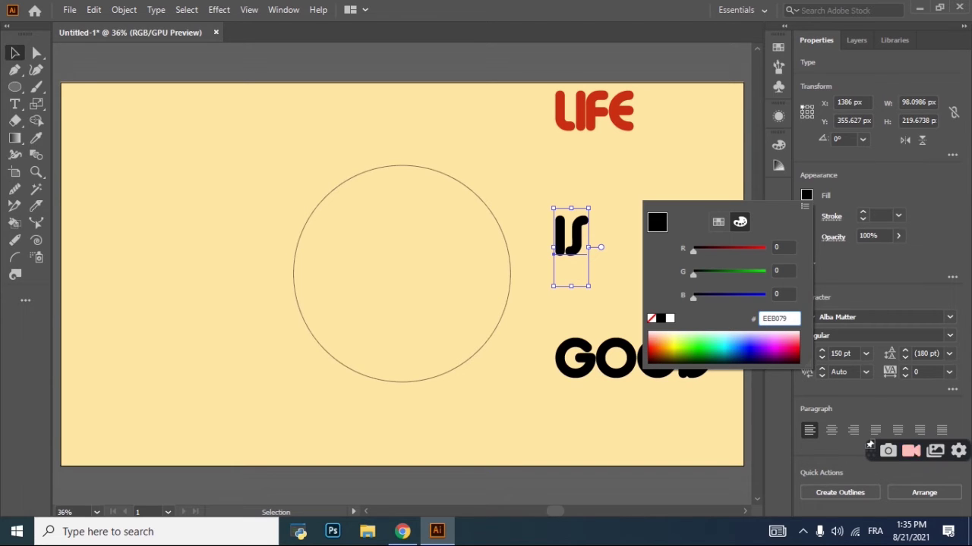
{"action": "key", "text": "Return"}
- Set GOOD's fill colour to hex FF8A01 in the Properties panel
{"action": "left_click", "coordinate": [687, 360]}
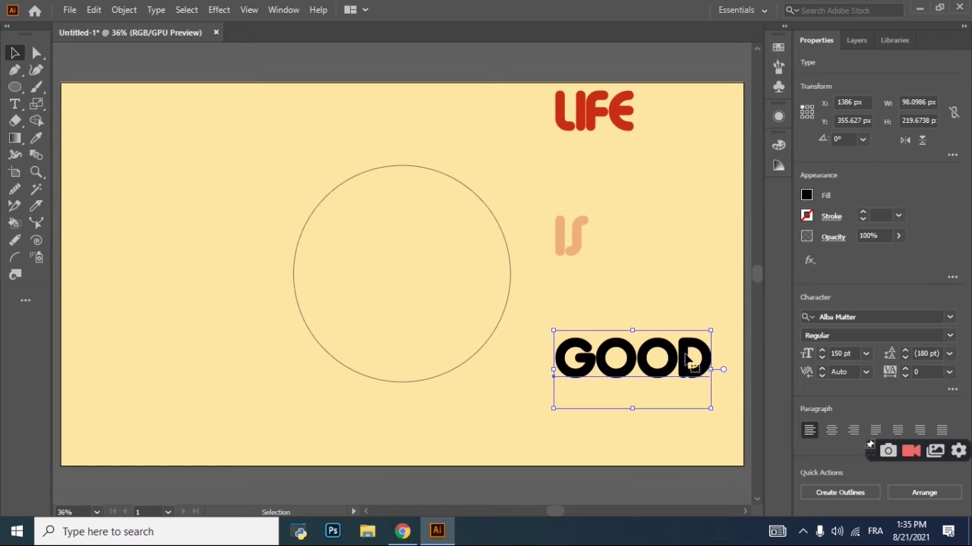
{"action": "left_click", "coordinate": [807, 196]}
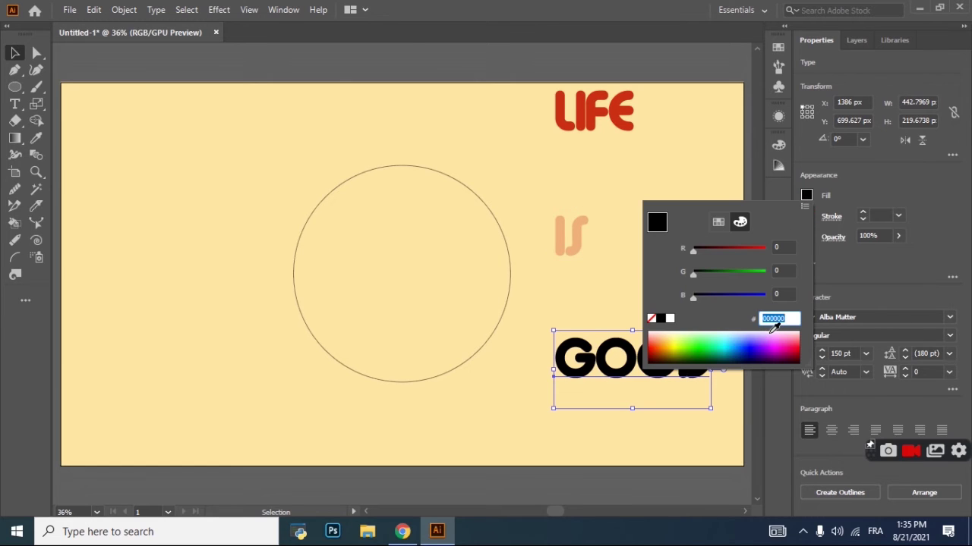
{"action": "type", "text": "FF8A"}
{"action": "type", "text": "0"}
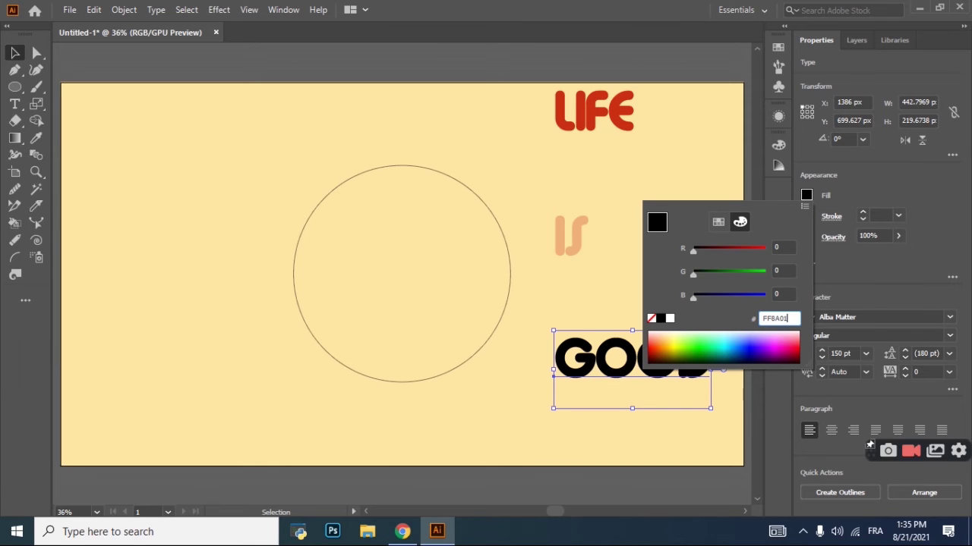
{"action": "key", "text": "Return"}
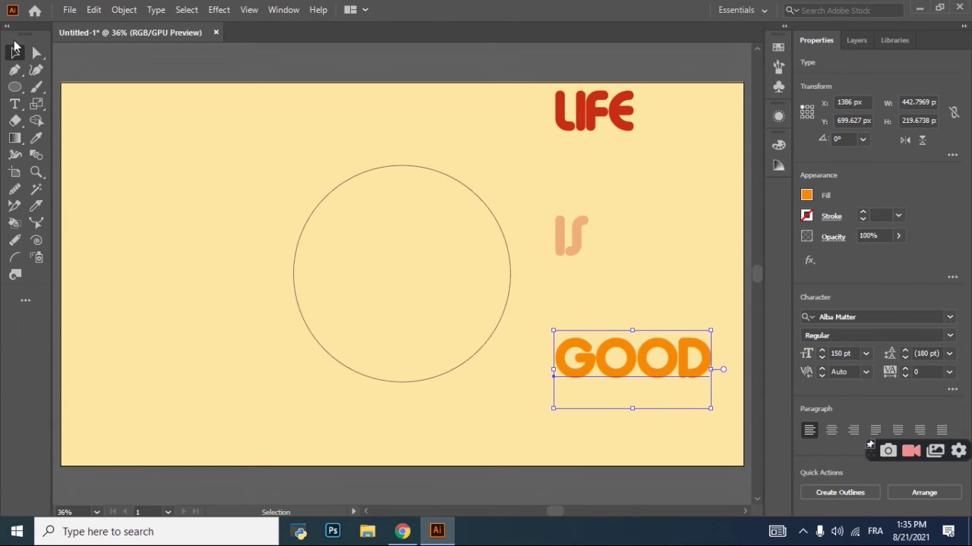
- Make two Knife cuts across the circle's upper and lower parts, undoing one misplaced cut
{"action": "left_click", "coordinate": [335, 187]}
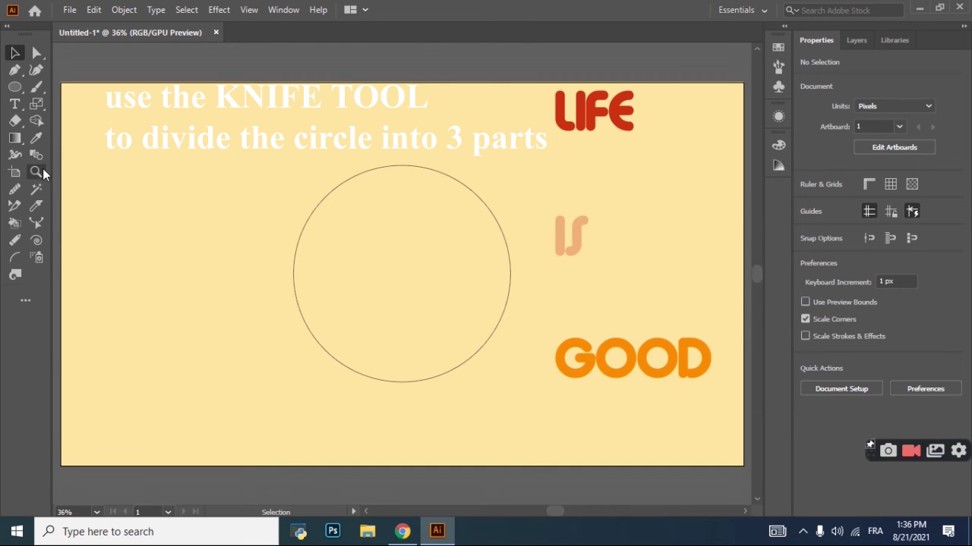
{"action": "left_click", "coordinate": [38, 206]}
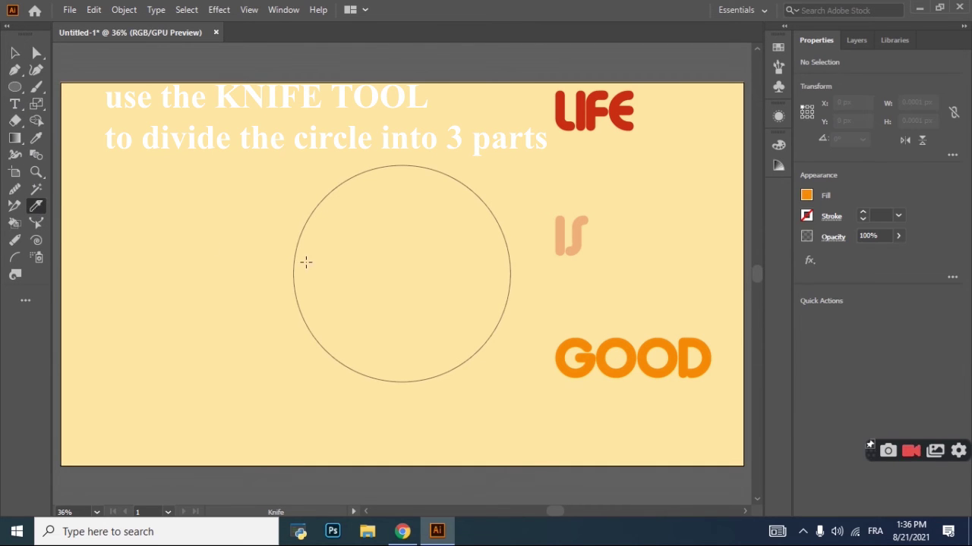
{"action": "left_click_drag", "start_coordinate": [293, 241], "coordinate": [553, 245]}
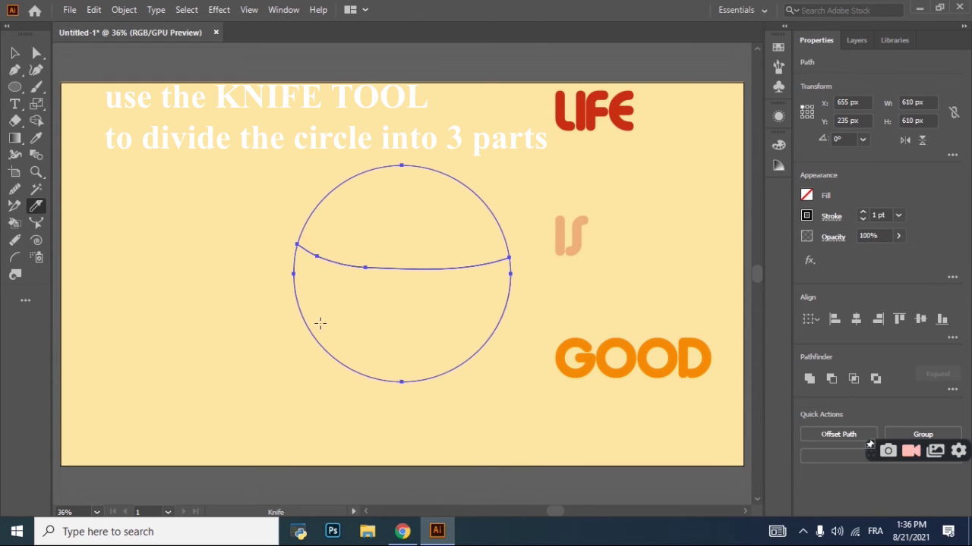
{"action": "key", "text": "ctrl+z"}
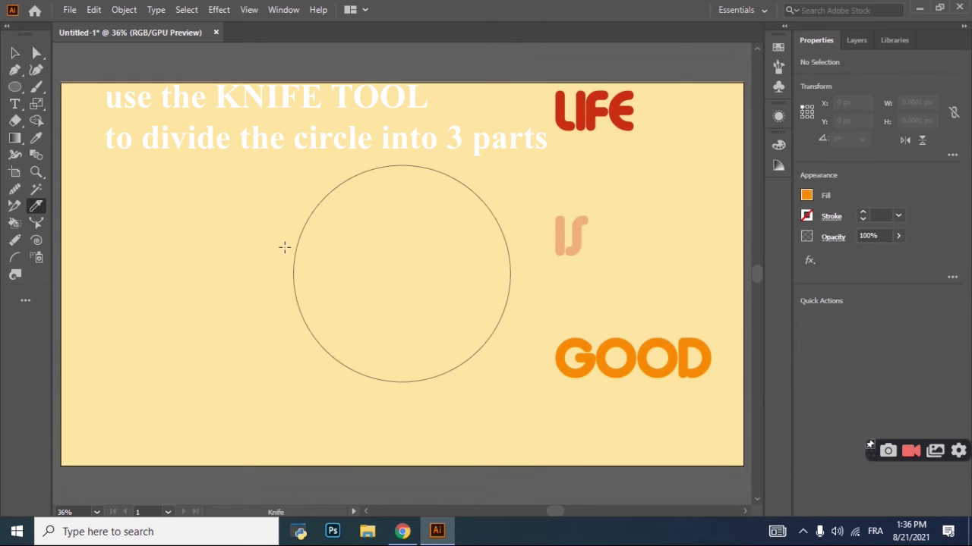
{"action": "left_click_drag", "start_coordinate": [378, 260], "coordinate": [535, 236]}
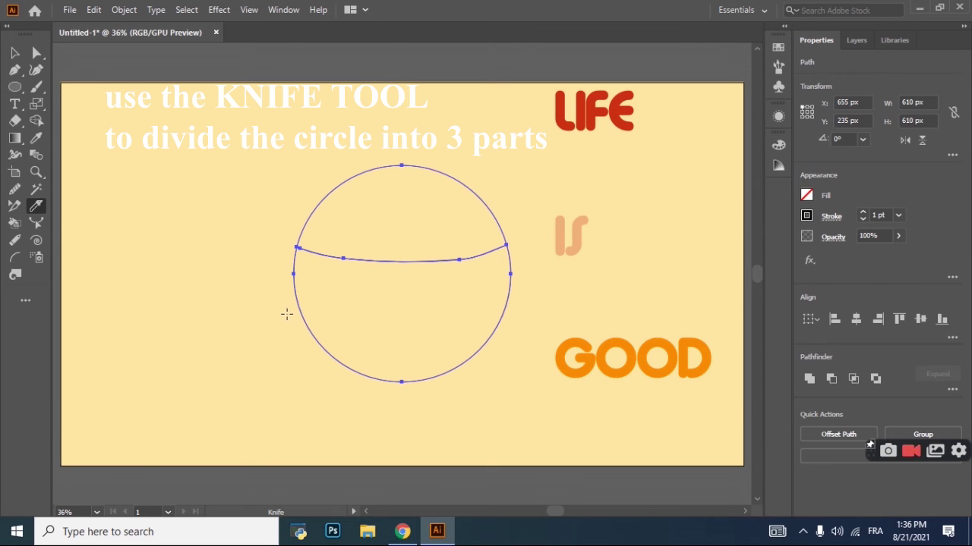
{"action": "mouse_move", "coordinate": [291, 311]}
{"action": "left_mouse_down"}
{"action": "mouse_move", "coordinate": [358, 295]}
{"action": "mouse_move", "coordinate": [541, 317]}
{"action": "left_mouse_up"}
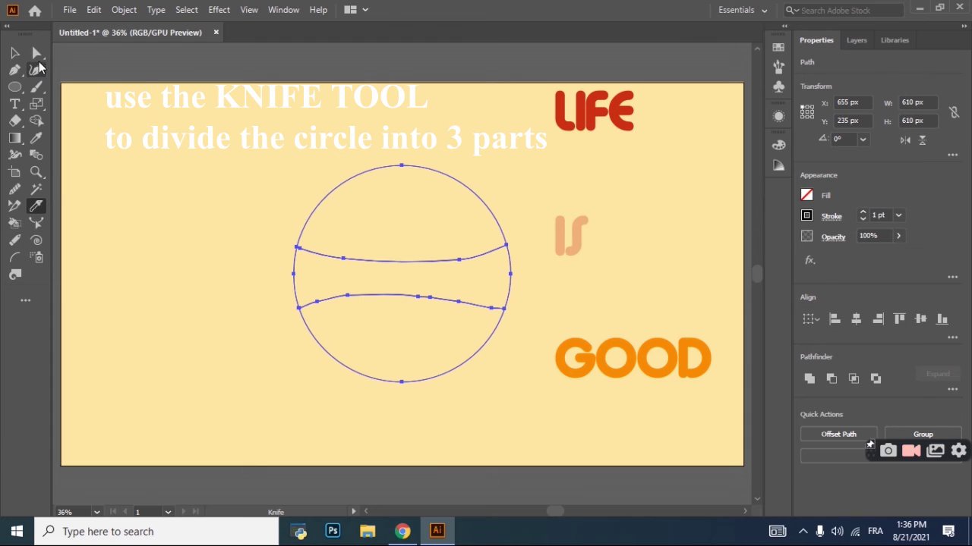
{"action": "left_click", "coordinate": [37, 54]}
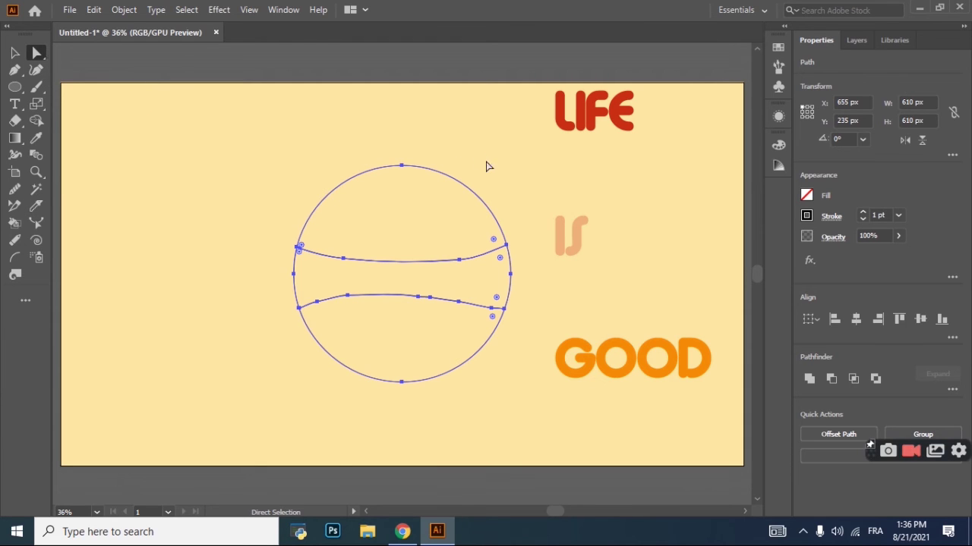
- Envelope LIFE into the top circle slice using Make with Top Object (Ctrl+Alt+C)
{"action": "left_click", "coordinate": [466, 145]}
{"action": "left_click", "coordinate": [449, 173]}
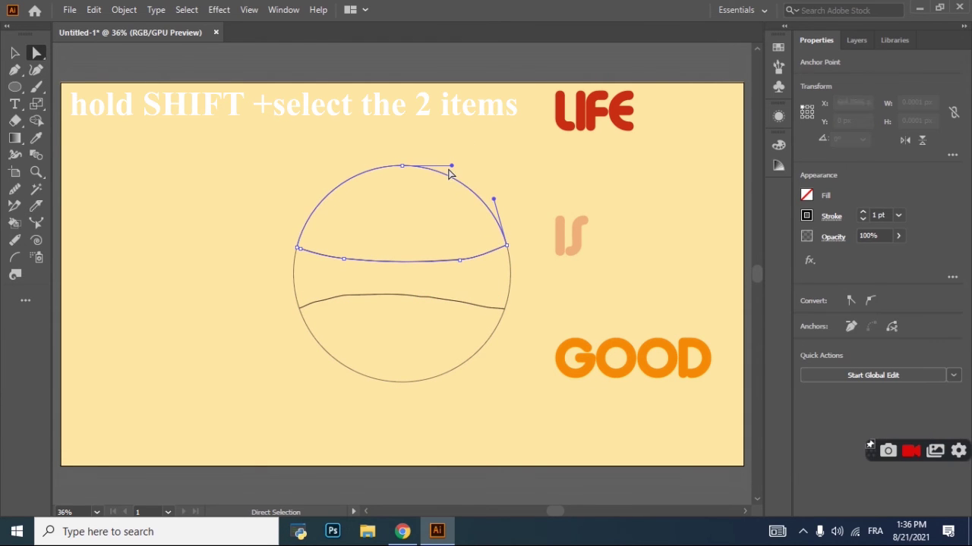
{"action": "left_click", "coordinate": [611, 107], "text": "shift"}
{"action": "key", "text": "ctrl+alt+c"}
{"action": "key", "text": "a"}
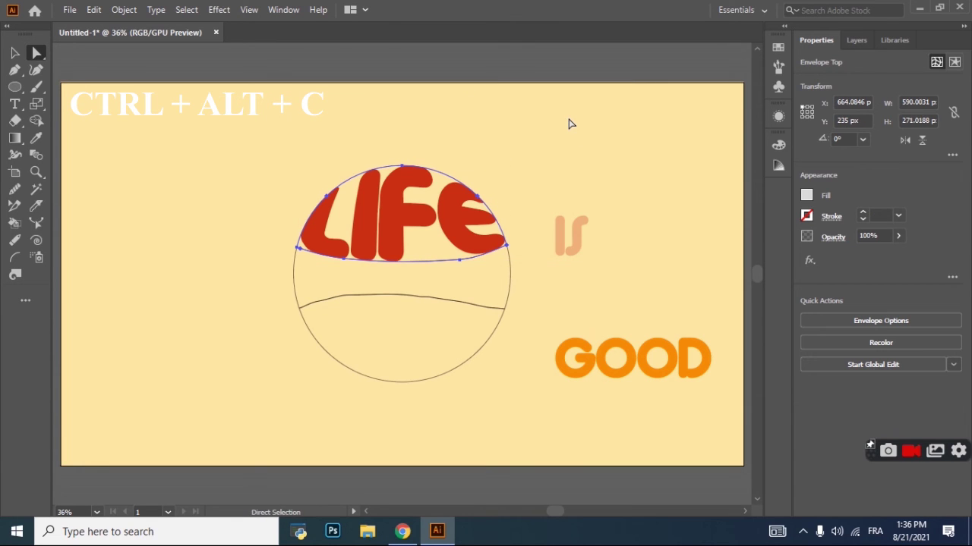
{"action": "left_click", "coordinate": [246, 260]}
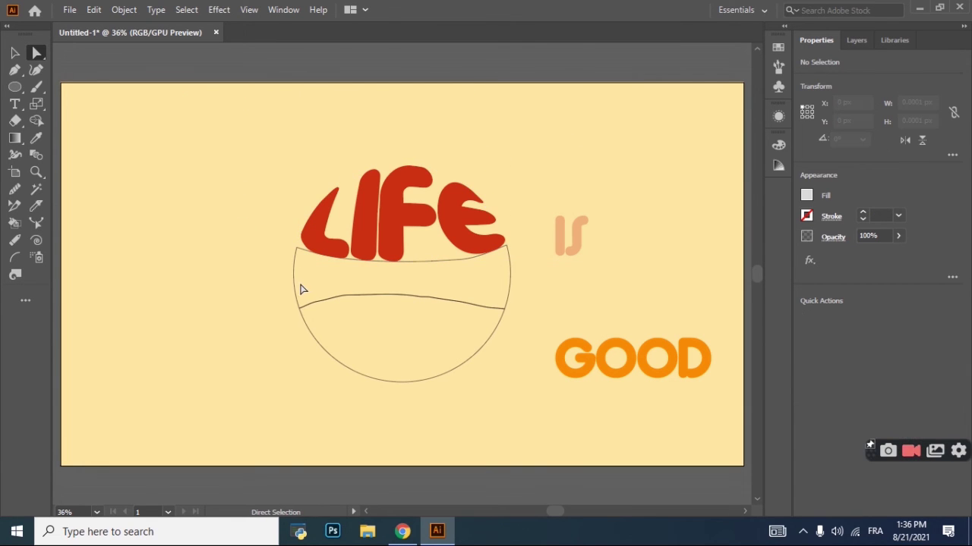
{"action": "left_click", "coordinate": [295, 289]}
- Envelope IS into the middle slice and GOOD into the bottom slice with Ctrl+Alt+C
{"action": "left_click", "coordinate": [559, 253], "text": "shift"}
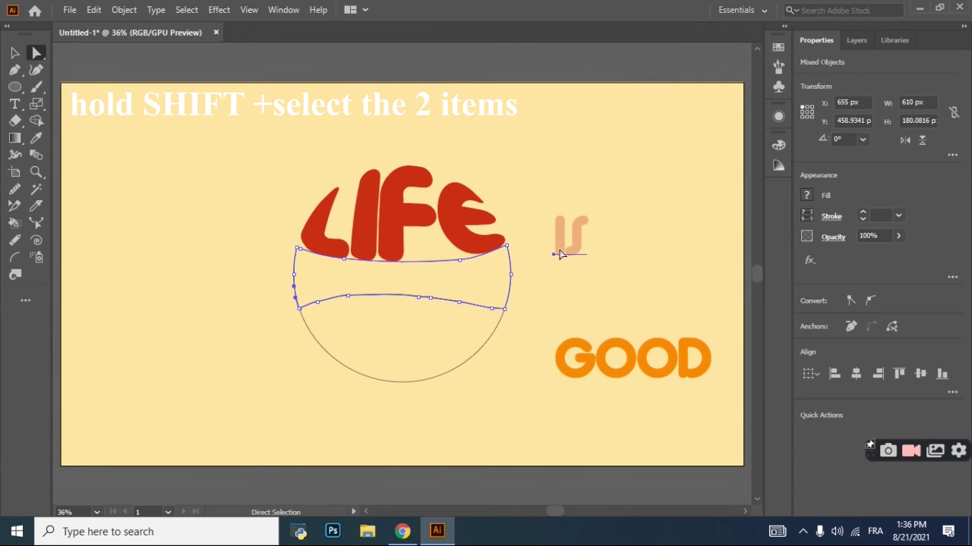
{"action": "key", "text": "ctrl+alt+c"}
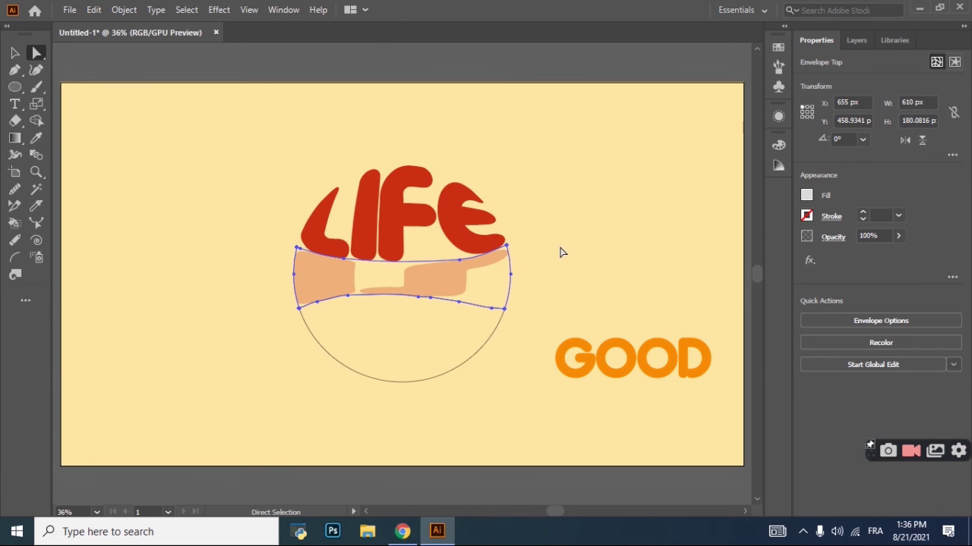
{"action": "left_click", "coordinate": [378, 381]}
{"action": "left_click", "coordinate": [620, 362], "text": "shift"}
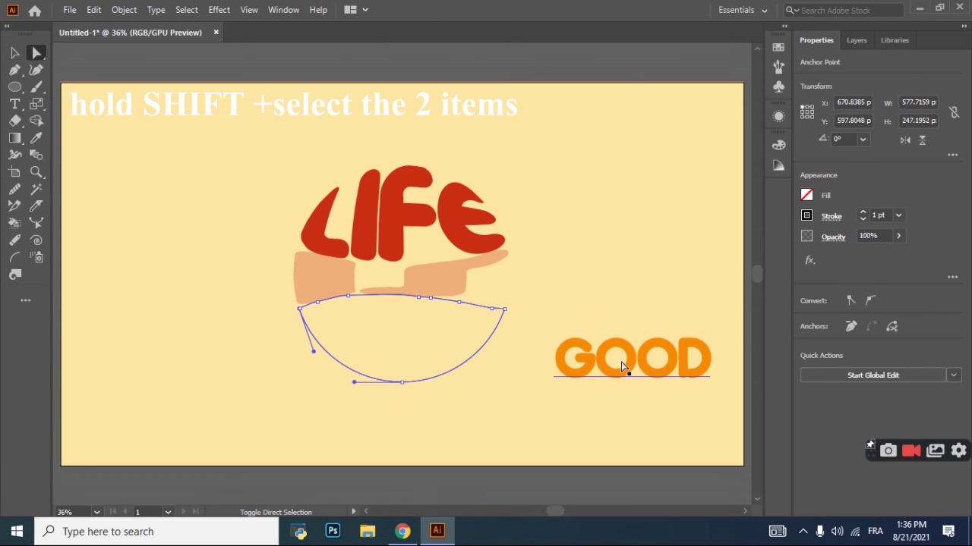
{"action": "key", "text": "ctrl+alt+c"}
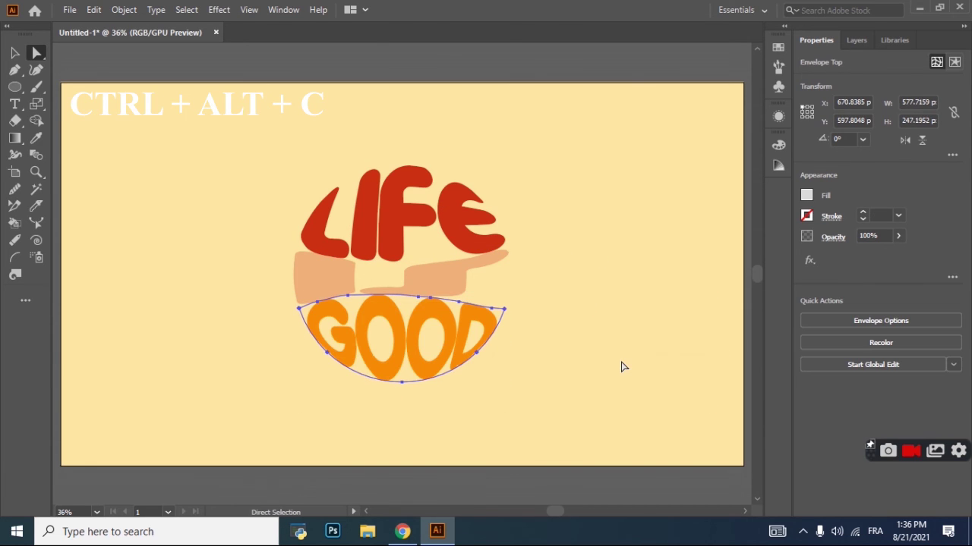
{"action": "left_click", "coordinate": [620, 367]}
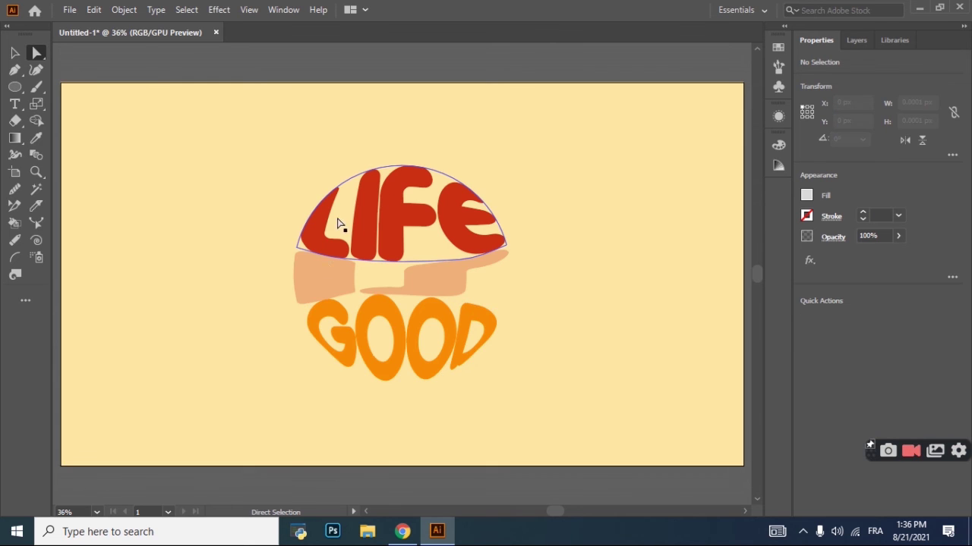
- Nudge all three warped LIFE IS GOOD words together up and left, then deselect
{"action": "left_click_drag", "start_coordinate": [278, 150], "coordinate": [561, 380]}
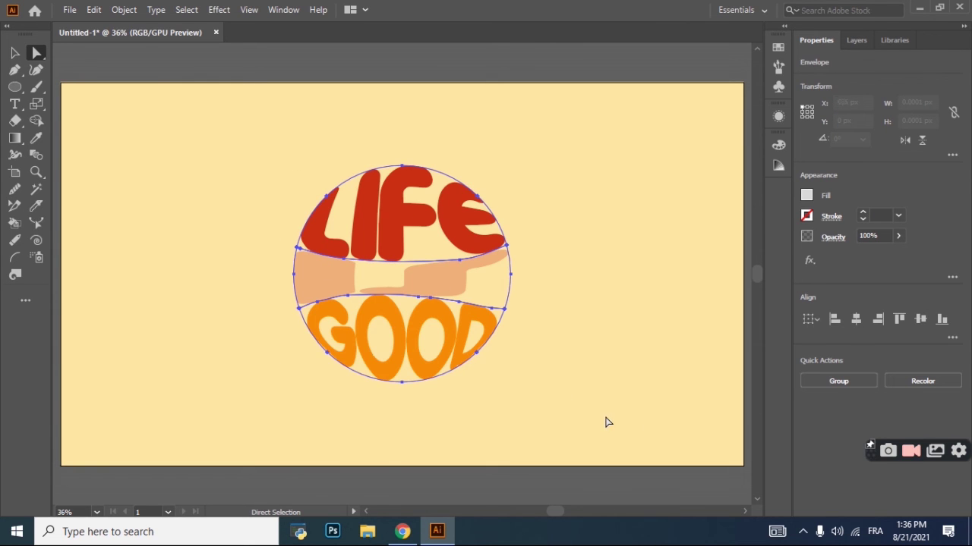
{"action": "mouse_move", "coordinate": [394, 246]}
{"action": "left_mouse_down"}
{"action": "mouse_move", "coordinate": [383, 231]}
{"action": "mouse_move", "coordinate": [387, 245]}
{"action": "left_mouse_up"}
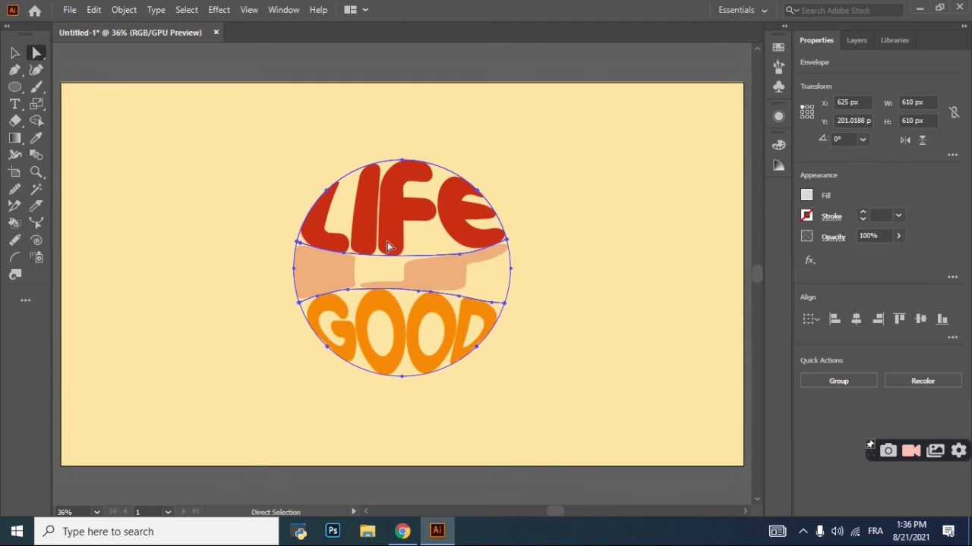
{"action": "left_click", "coordinate": [585, 235]}
- Zoom and pan to review the circular lettering, then fit the whole artboard in the window
{"action": "scroll", "coordinate": [535, 310], "scroll_direction": "up", "scroll_amount": 1}
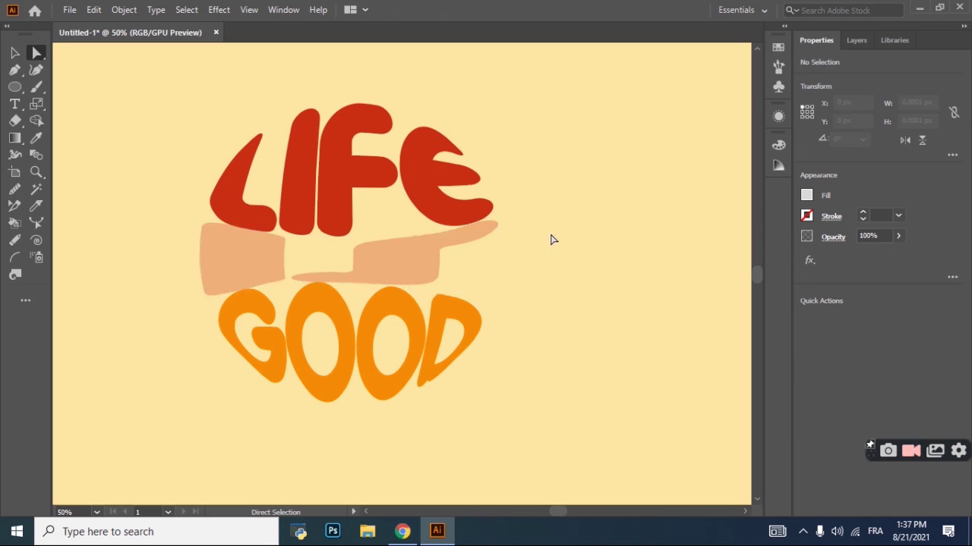
{"action": "key", "text": "space"}
{"action": "left_click_drag", "start_coordinate": [543, 233], "coordinate": [600, 243]}
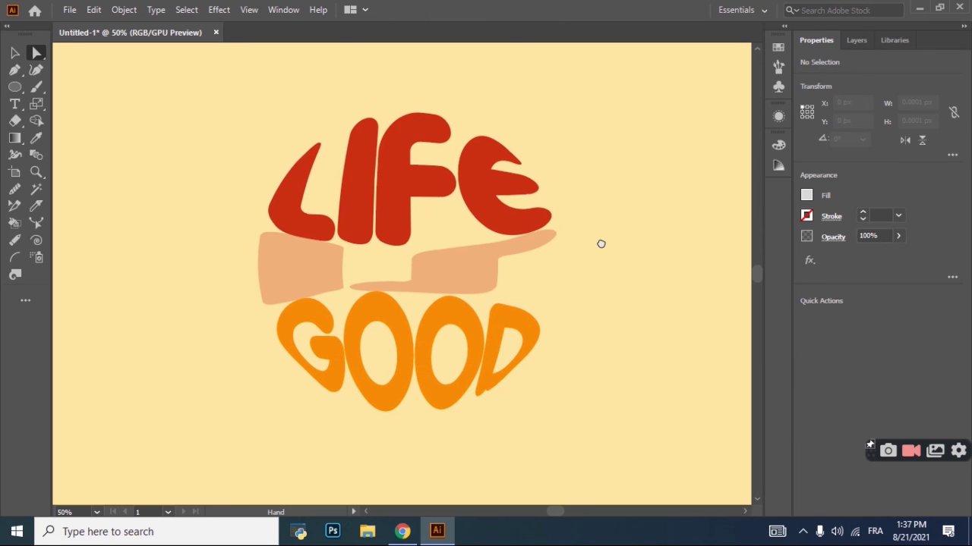
{"action": "key", "text": "ctrl+0"}
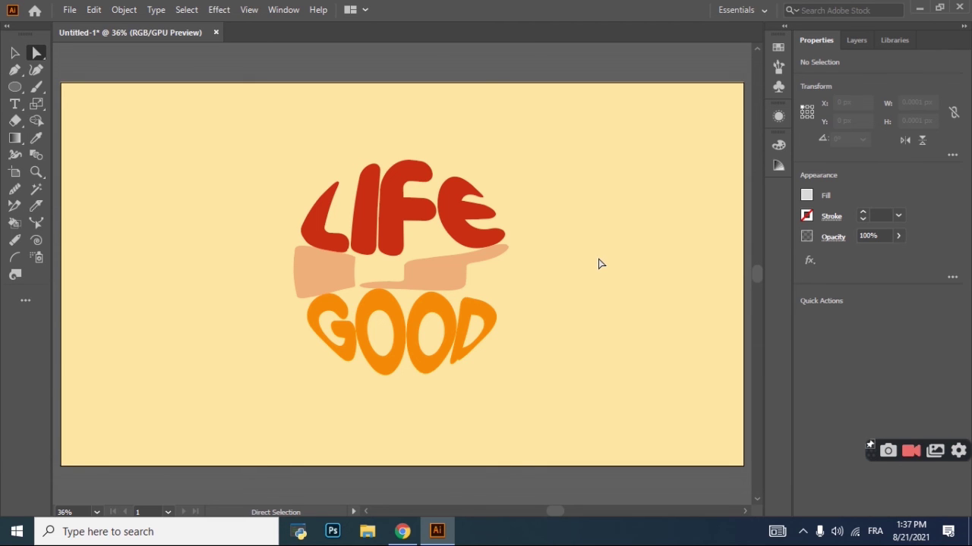
{"action": "left_click", "coordinate": [912, 450]}
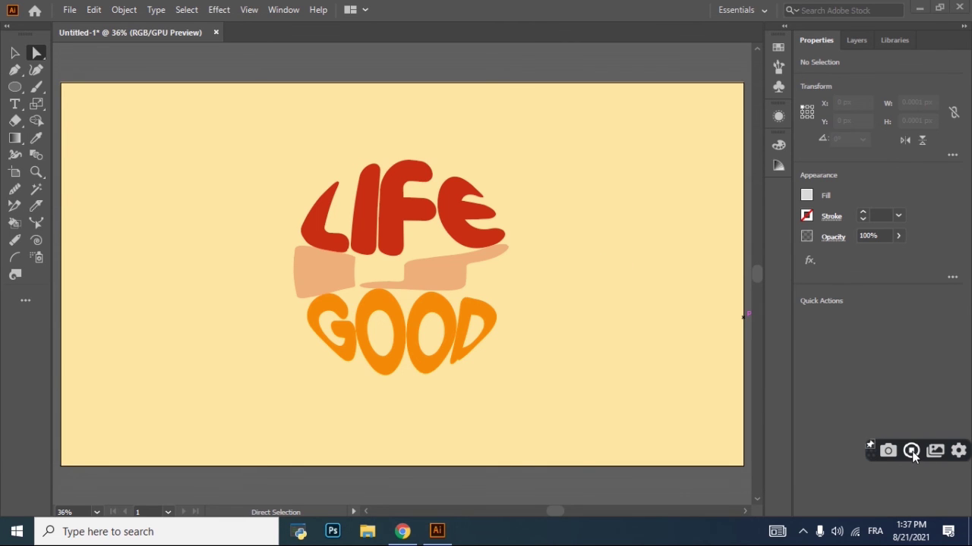